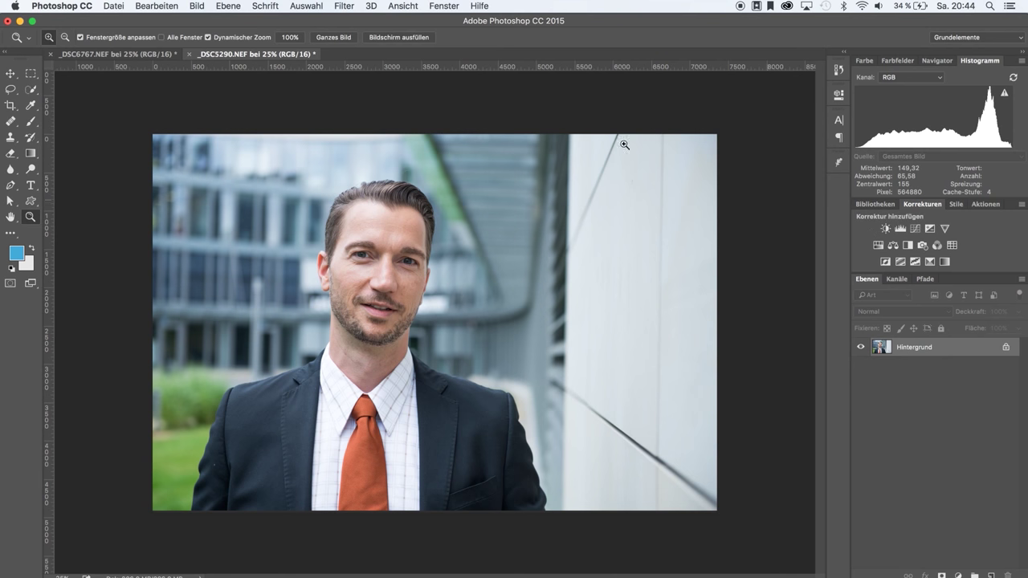
Browse the image adjustments list twice without choosing anything
{"action": "left_click", "coordinate": [194, 6]}
{"action": "mouse_move", "coordinate": [220, 39]}
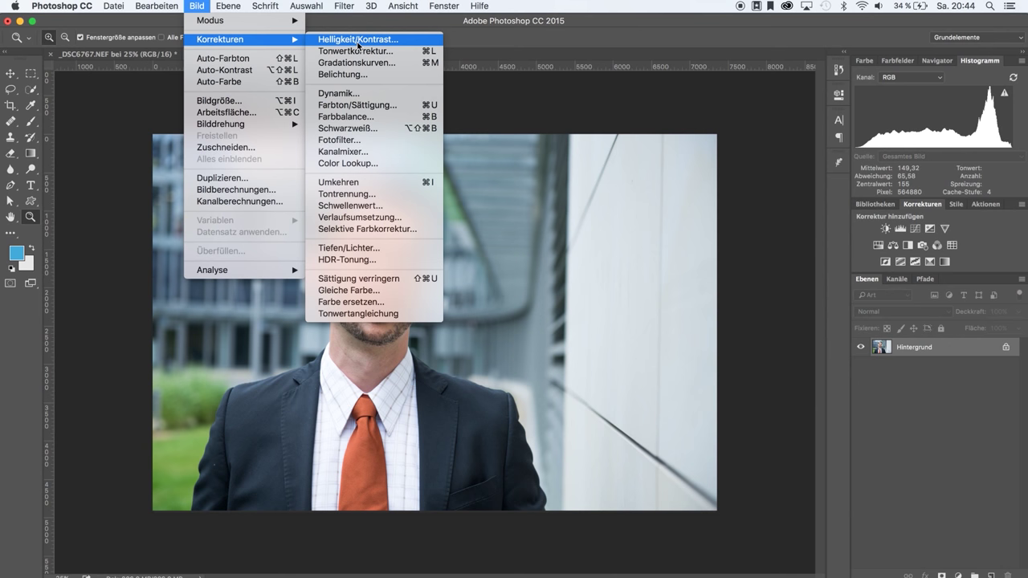
{"action": "left_click", "coordinate": [894, 377]}
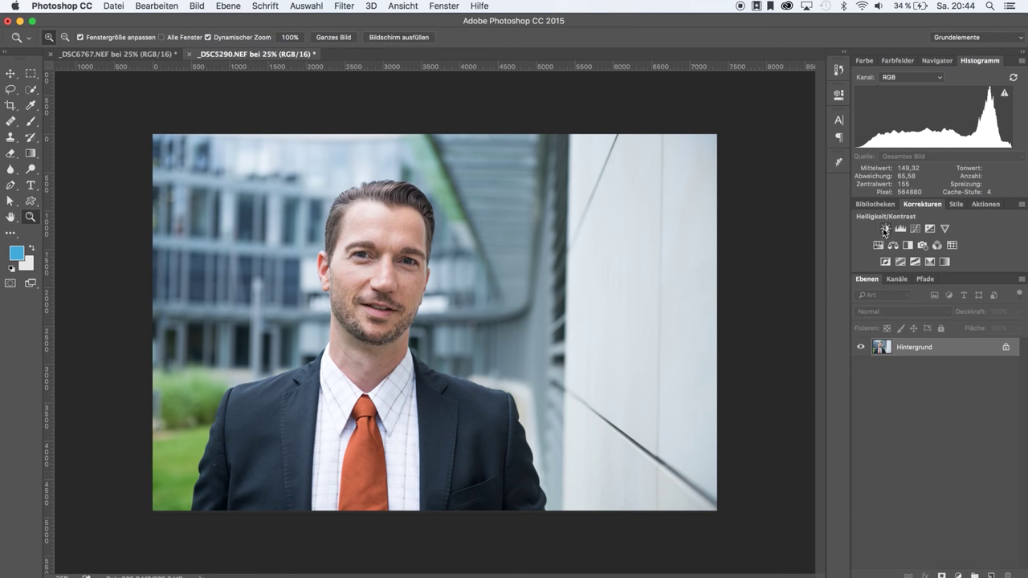
{"action": "left_click", "coordinate": [197, 6]}
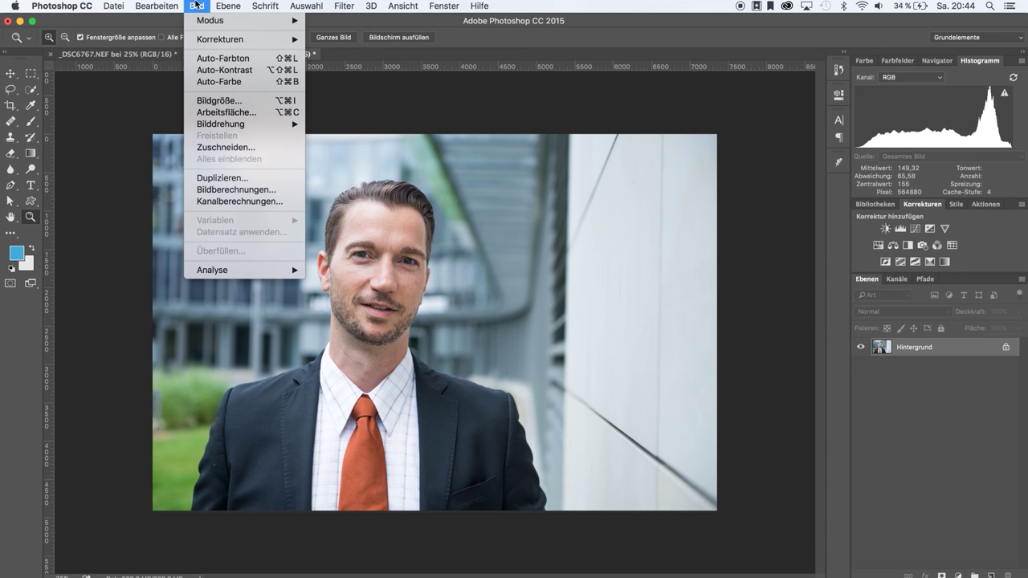
{"action": "left_click", "coordinate": [225, 108]}
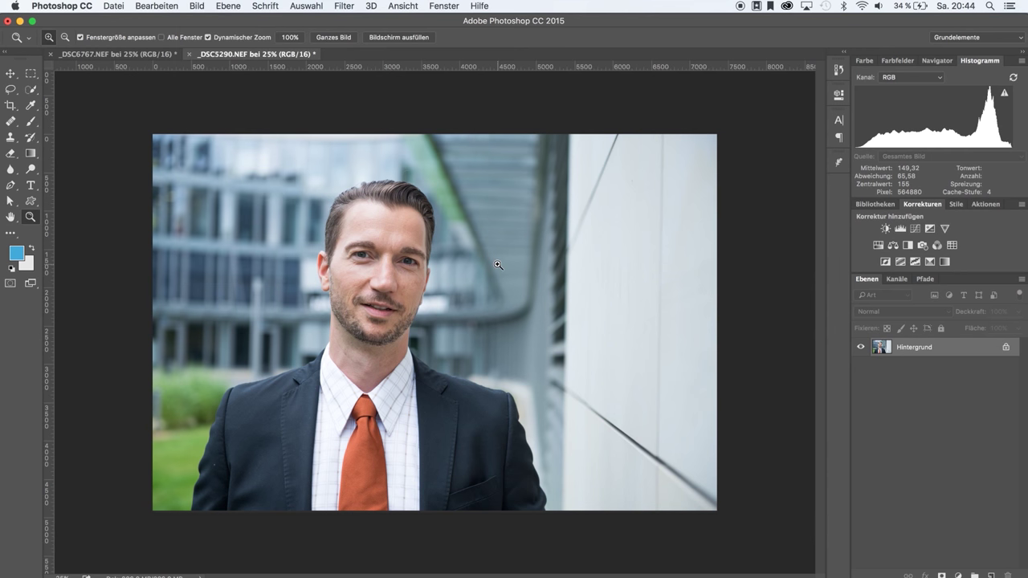
Add a Brightness/Contrast adjustment layer with brightness 38 and contrast -36
{"action": "left_click", "coordinate": [885, 227]}
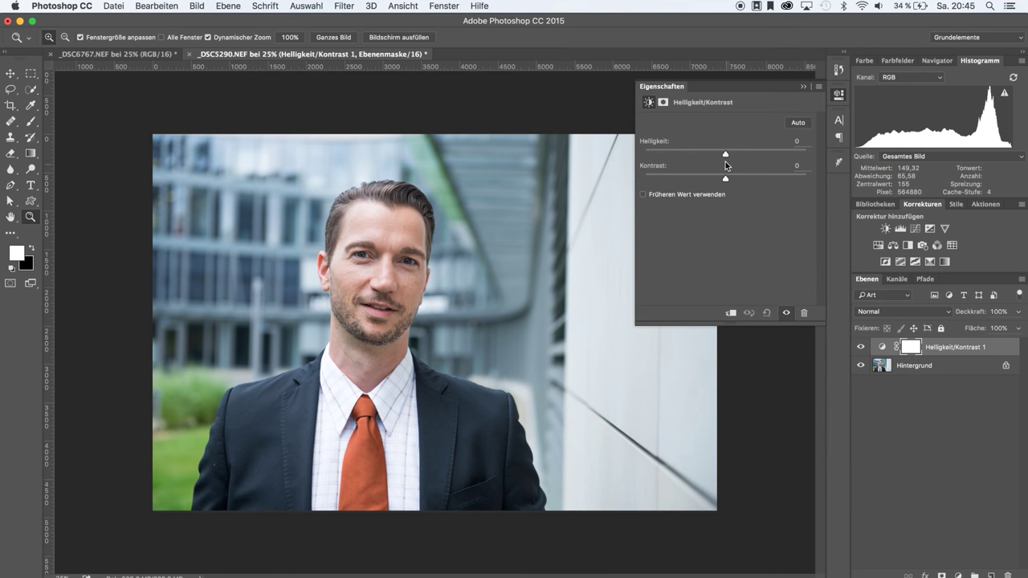
{"action": "left_click_drag", "start_coordinate": [725, 154], "coordinate": [746, 154]}
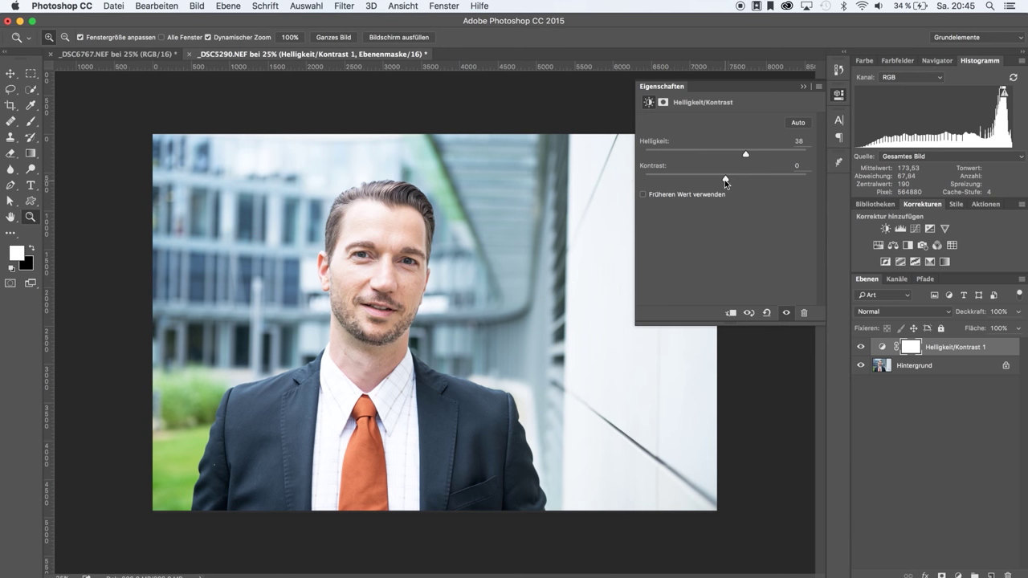
{"action": "left_click_drag", "start_coordinate": [725, 178], "coordinate": [667, 180]}
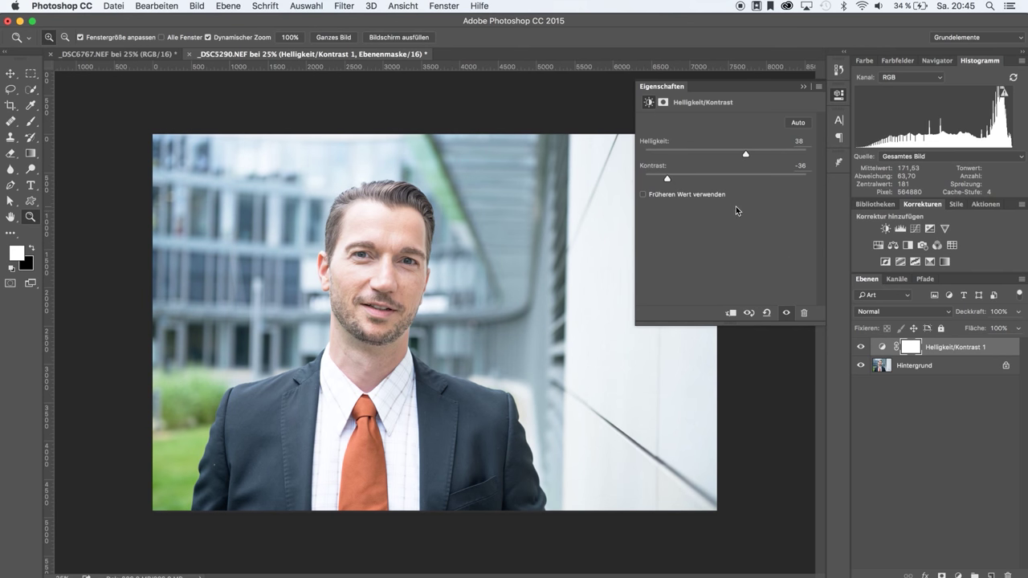
Toggle the adjustment layer's visibility repeatedly to compare the portrait before and after
{"action": "left_click", "coordinate": [861, 346]}
{"action": "left_click", "coordinate": [860, 348]}
{"action": "left_click", "coordinate": [860, 348]}
{"action": "left_click", "coordinate": [860, 349]}
{"action": "left_click", "coordinate": [861, 349]}
{"action": "left_click", "coordinate": [861, 348]}
{"action": "left_click", "coordinate": [861, 348]}
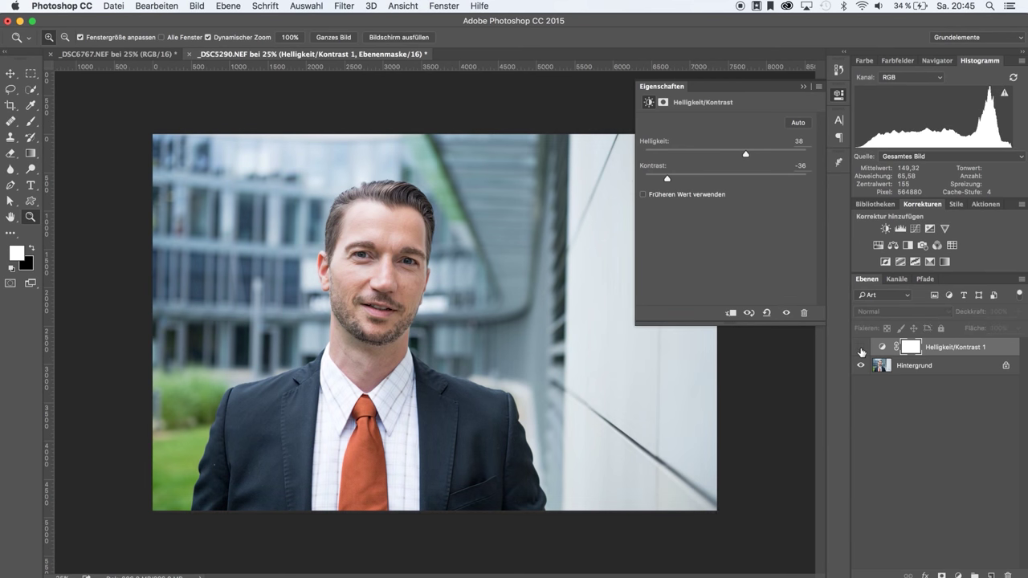
{"action": "left_click", "coordinate": [861, 349]}
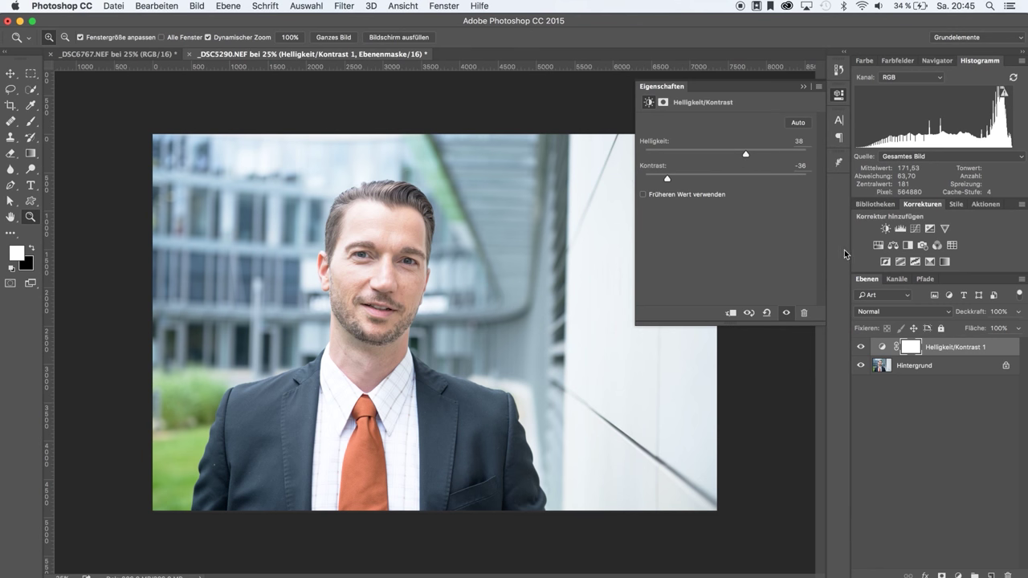
Add a second Brightness/Contrast layer blended as Weiches Licht with contrast -50
{"action": "left_click", "coordinate": [887, 230]}
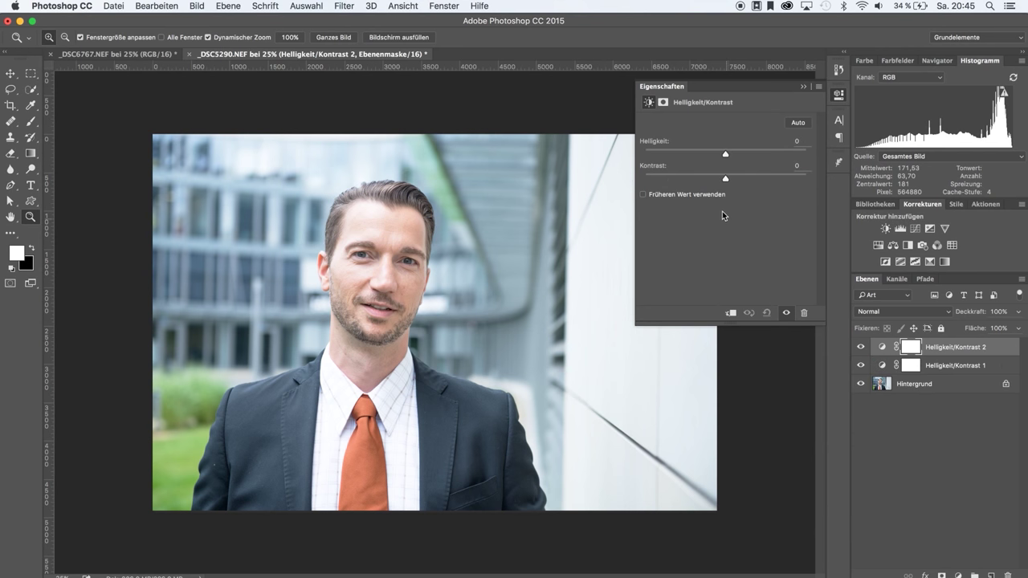
{"action": "left_click", "coordinate": [895, 313]}
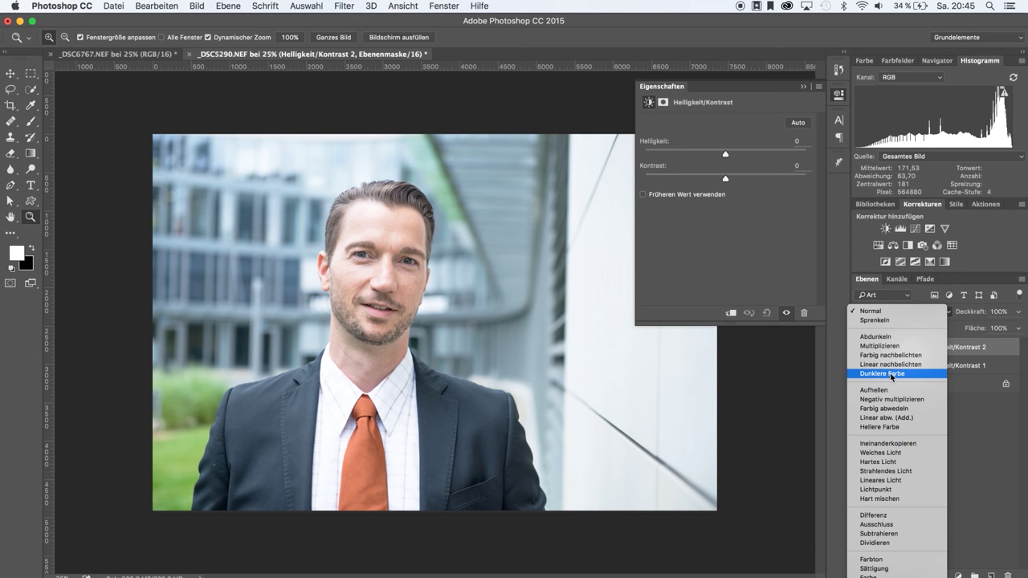
{"action": "left_click", "coordinate": [891, 452]}
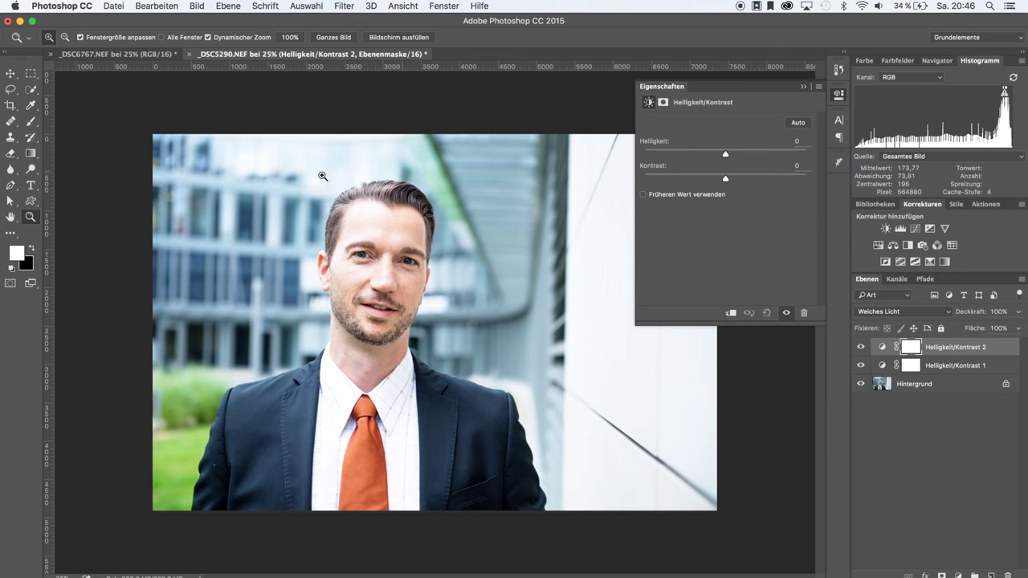
{"action": "left_click_drag", "start_coordinate": [725, 178], "coordinate": [627, 180]}
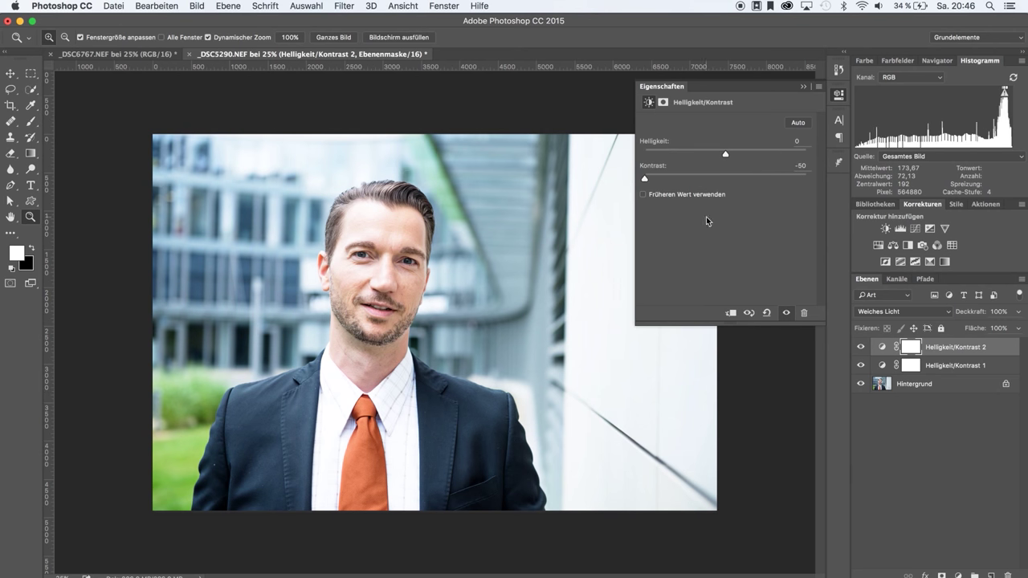
Compare the second adjustment on and off, then bring up its opacity control
{"action": "left_click", "coordinate": [861, 347]}
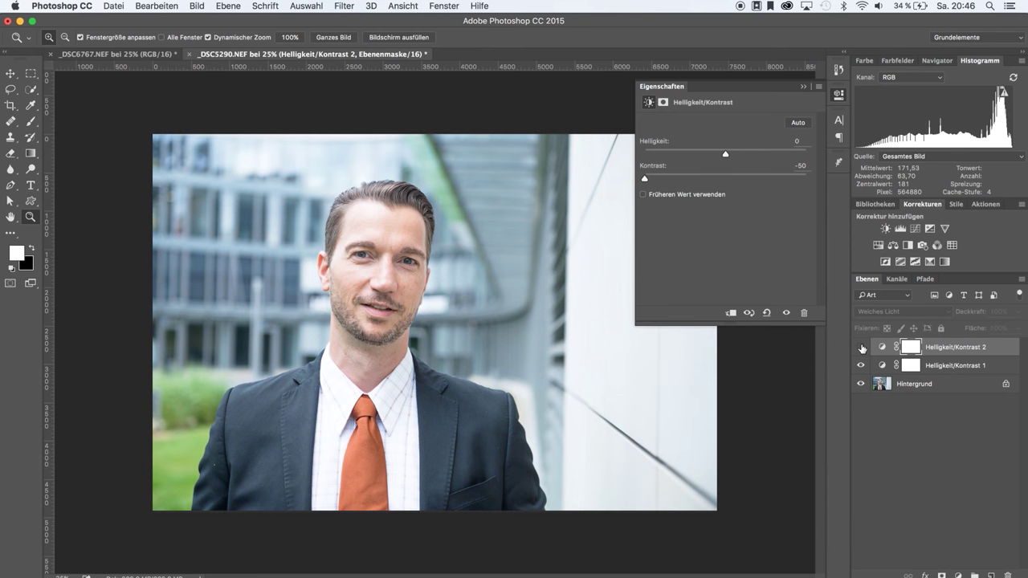
{"action": "left_click", "coordinate": [860, 347]}
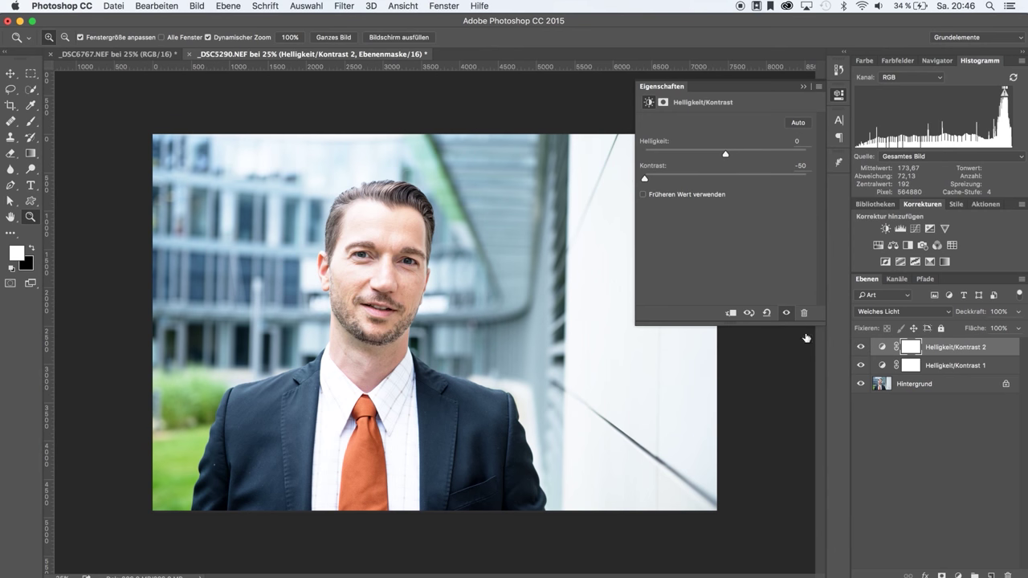
{"action": "left_click", "coordinate": [1017, 313]}
Lower the second layer's opacity to 49% and compare it on and off
{"action": "left_click_drag", "start_coordinate": [1016, 325], "coordinate": [991, 331]}
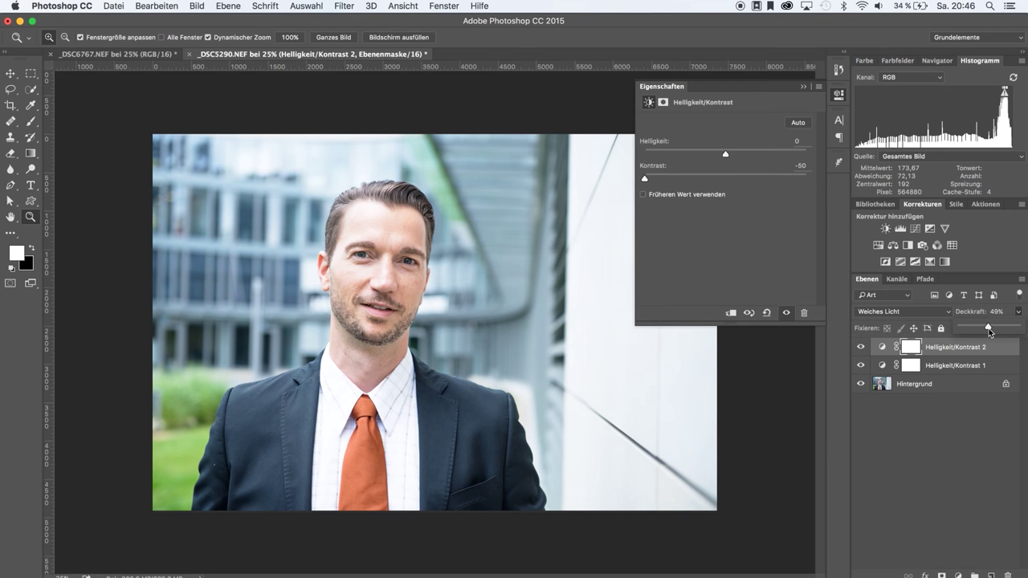
{"action": "left_click", "coordinate": [860, 351]}
{"action": "left_click", "coordinate": [861, 346]}
{"action": "left_click", "coordinate": [861, 346]}
{"action": "left_click", "coordinate": [861, 347]}
{"action": "left_click", "coordinate": [861, 350]}
{"action": "left_click", "coordinate": [861, 350]}
{"action": "left_click", "coordinate": [860, 350]}
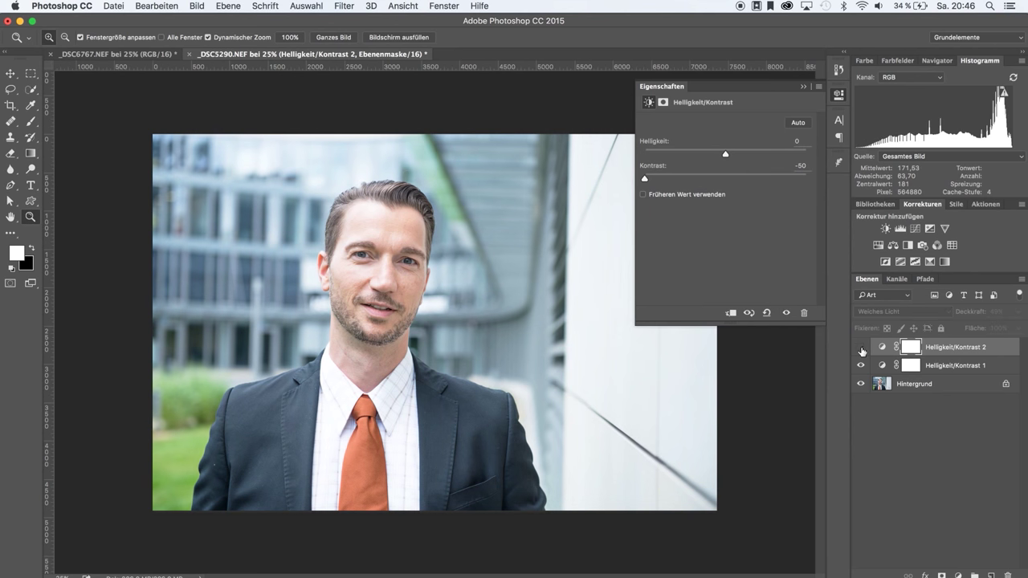
{"action": "left_click", "coordinate": [861, 349]}
{"action": "left_click", "coordinate": [861, 348]}
{"action": "left_click", "coordinate": [860, 347]}
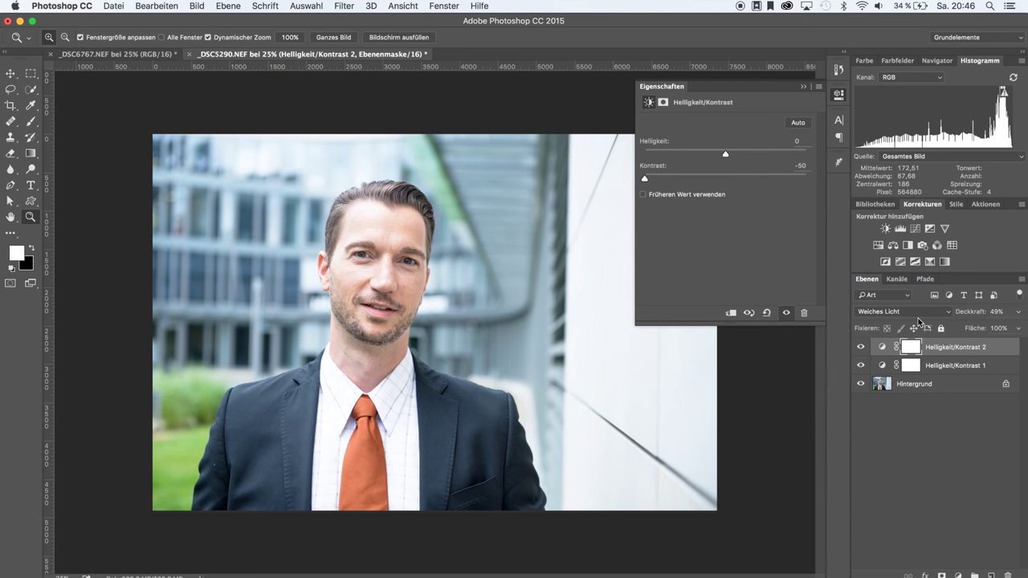
Try Ineinanderkopieren and Multiplizieren blending, settling on Negativ multiplizieren
{"action": "left_click", "coordinate": [899, 313]}
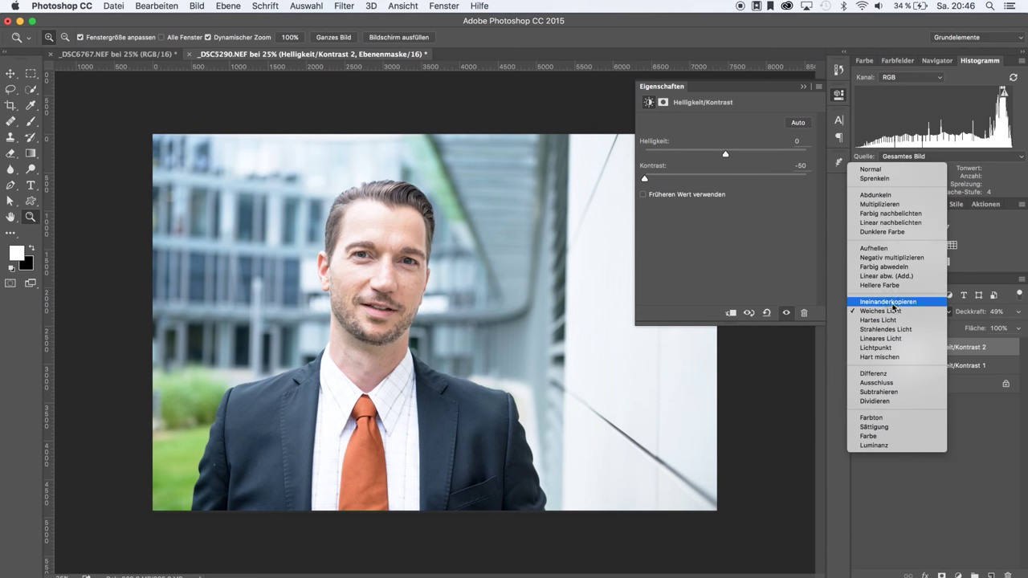
{"action": "left_click", "coordinate": [893, 303]}
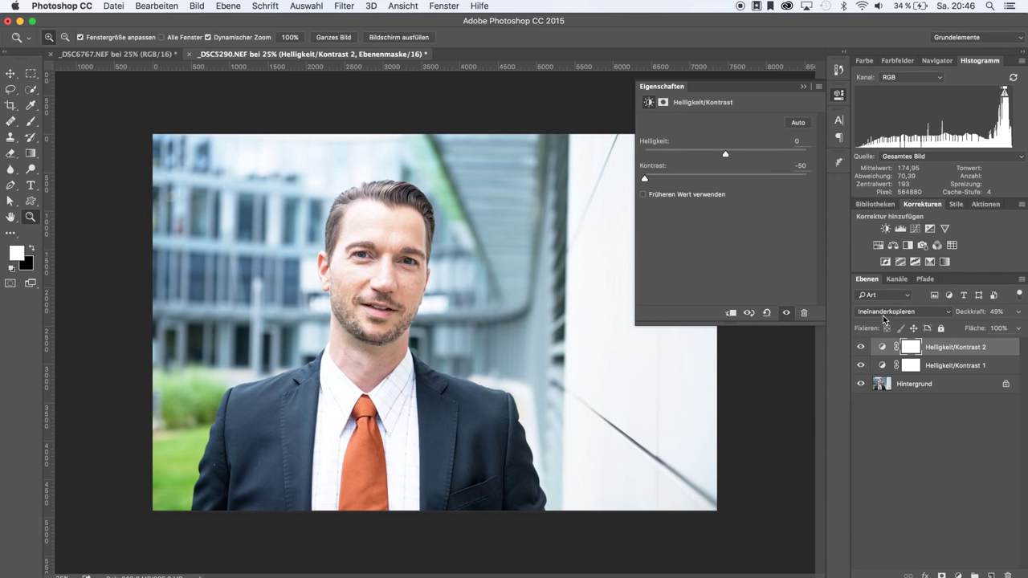
{"action": "left_click", "coordinate": [884, 315]}
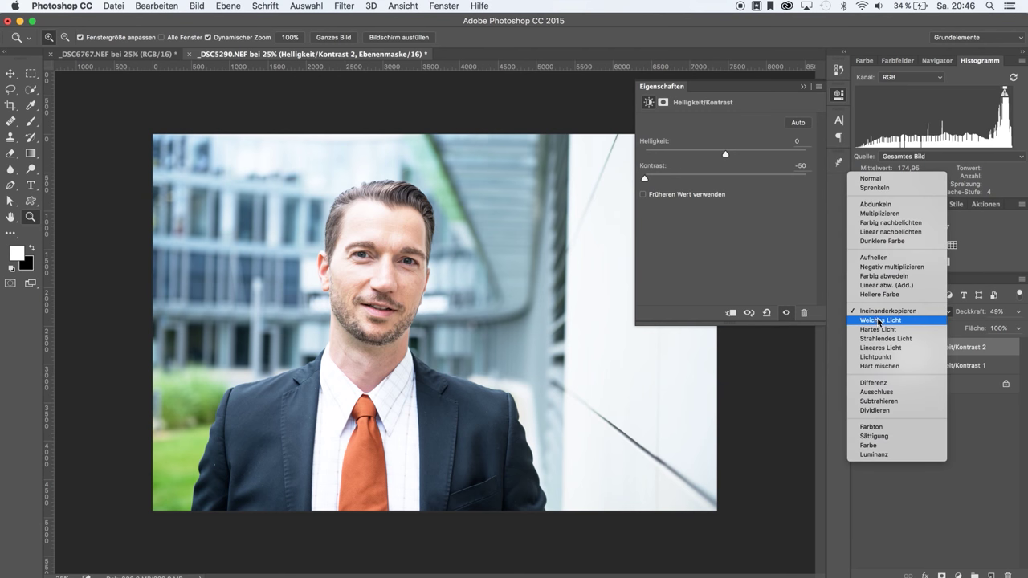
{"action": "left_click", "coordinate": [880, 214]}
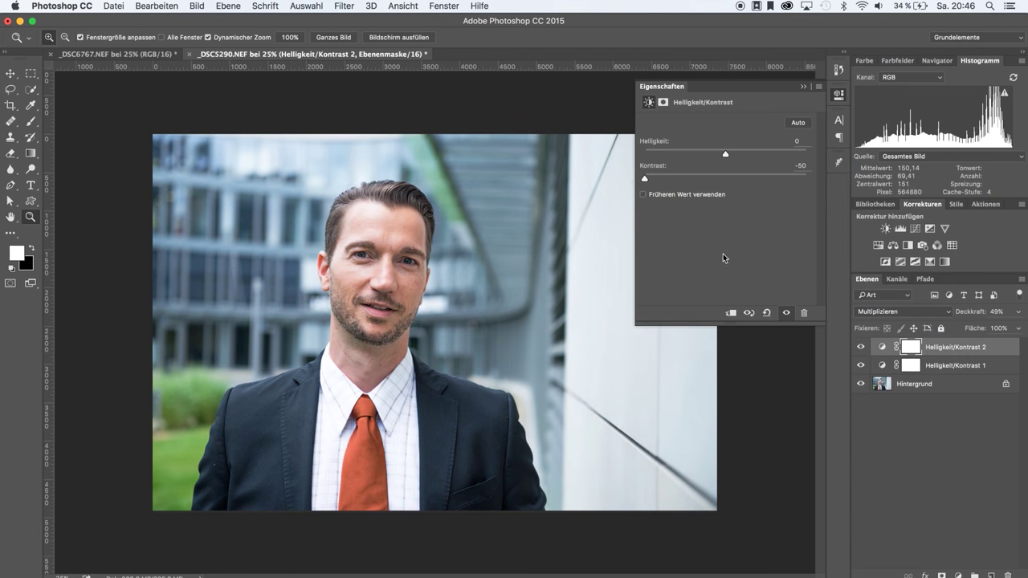
{"action": "left_click", "coordinate": [901, 311]}
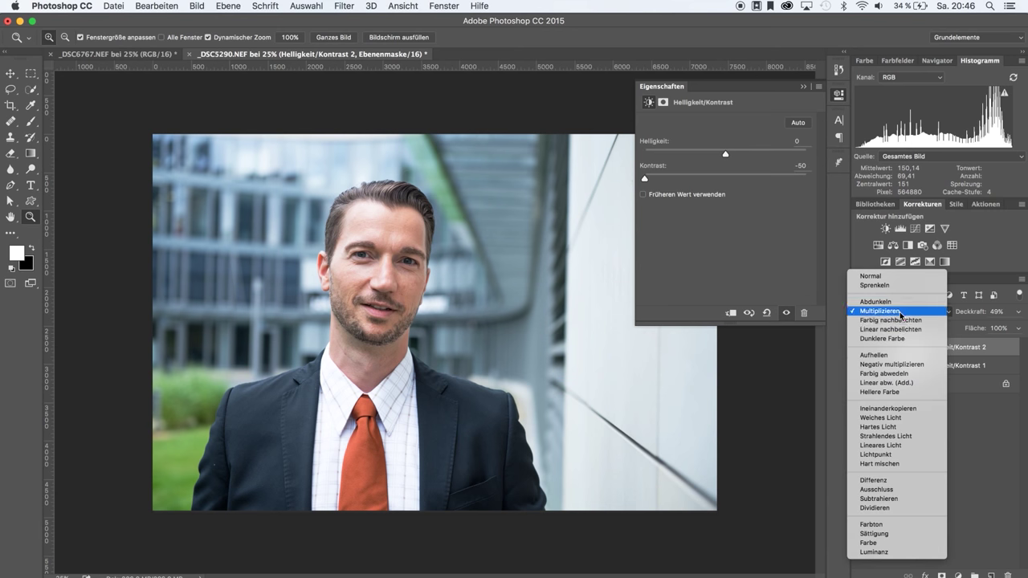
{"action": "left_click", "coordinate": [893, 364]}
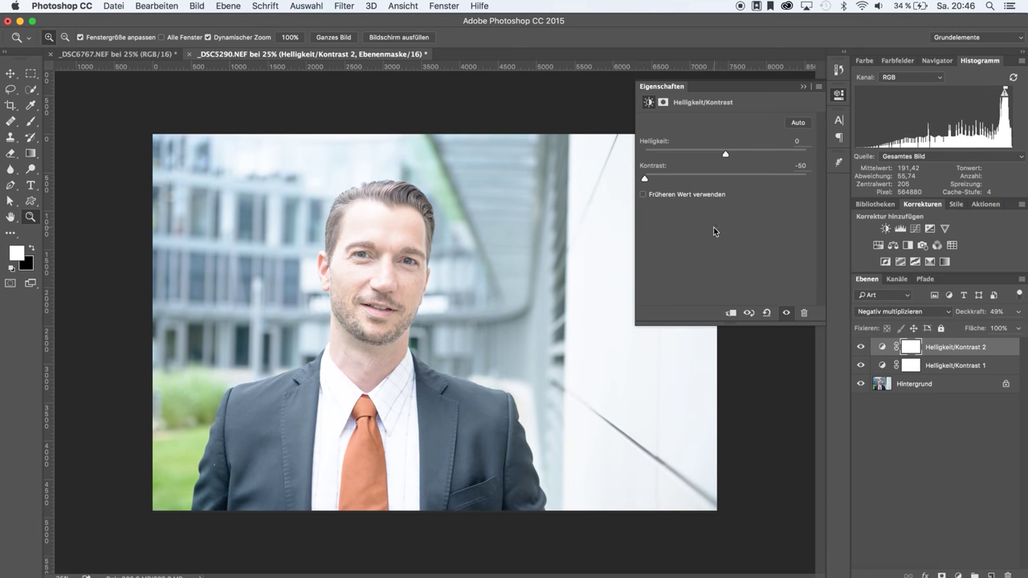
Push the second layer's Kontrast up to 100, then bring it back to about -1
{"action": "left_click_drag", "start_coordinate": [701, 172], "coordinate": [796, 176]}
{"action": "left_click_drag", "start_coordinate": [796, 176], "coordinate": [806, 176]}
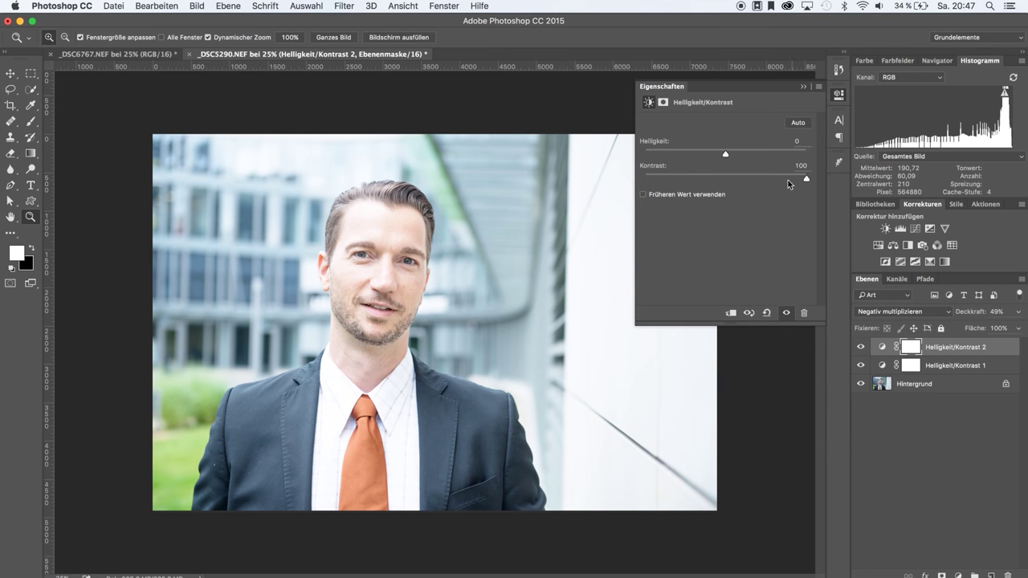
{"action": "left_click", "coordinate": [736, 175]}
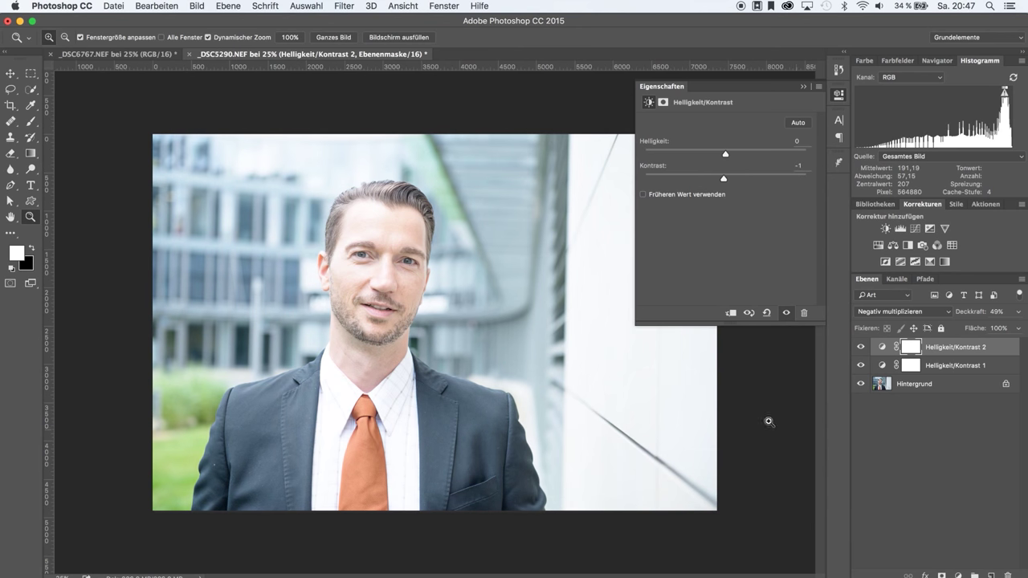
Delete Helligkeit/Kontrast 2 and apply Auto values to the remaining Brightness/Contrast layer
{"action": "key", "text": "Delete"}
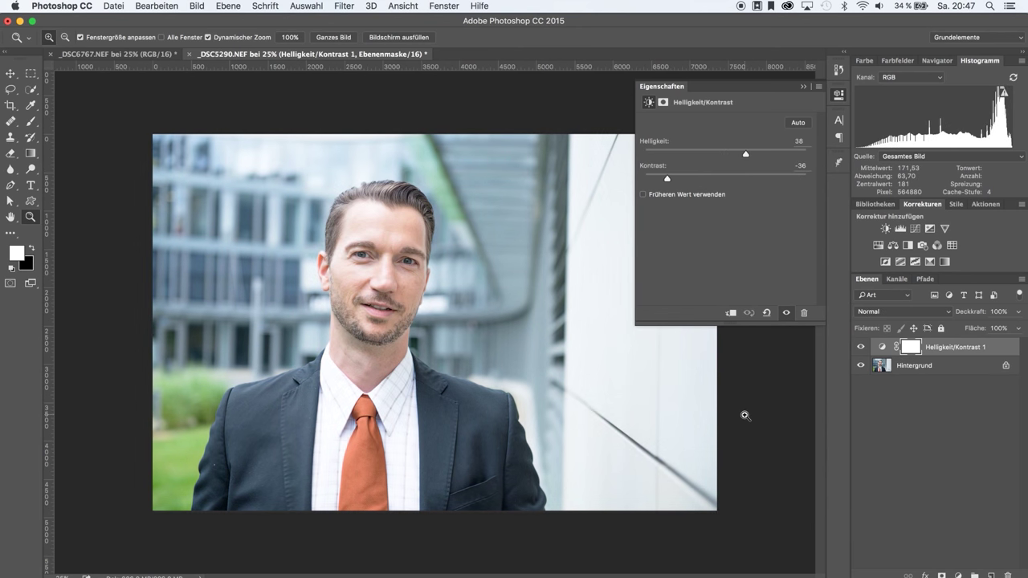
{"action": "key", "text": "Delete"}
{"action": "left_click", "coordinate": [885, 228]}
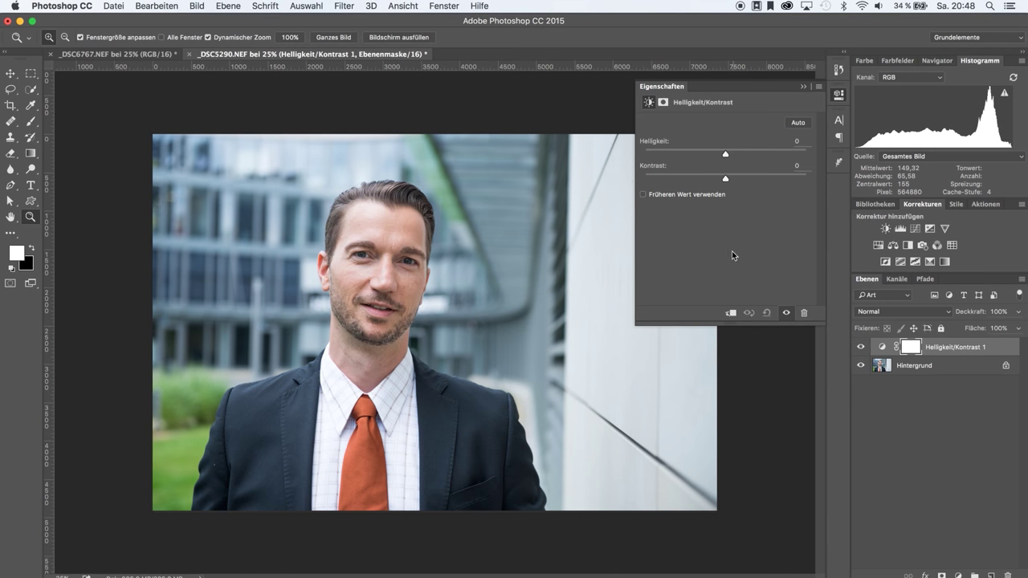
{"action": "left_click", "coordinate": [797, 124]}
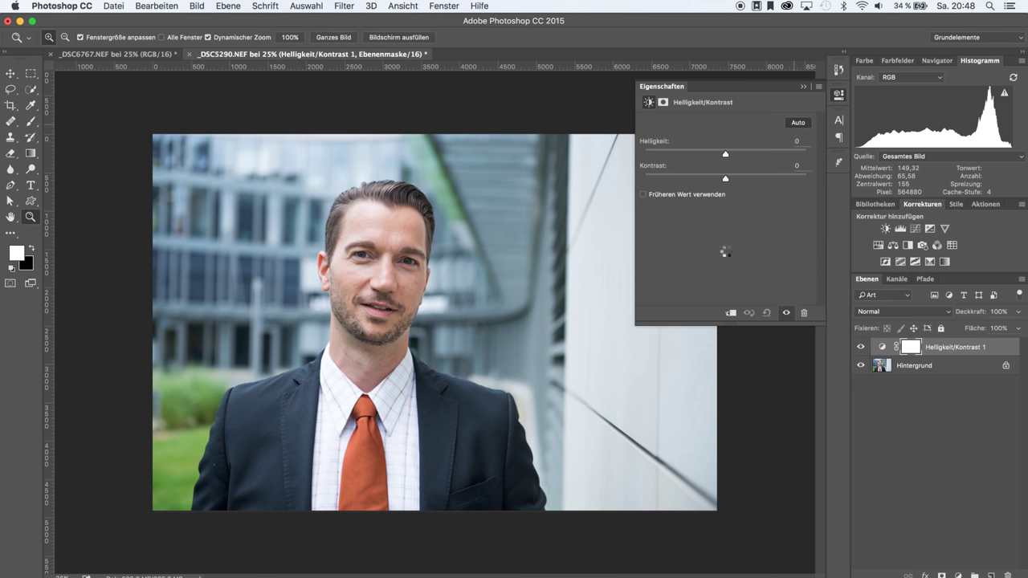